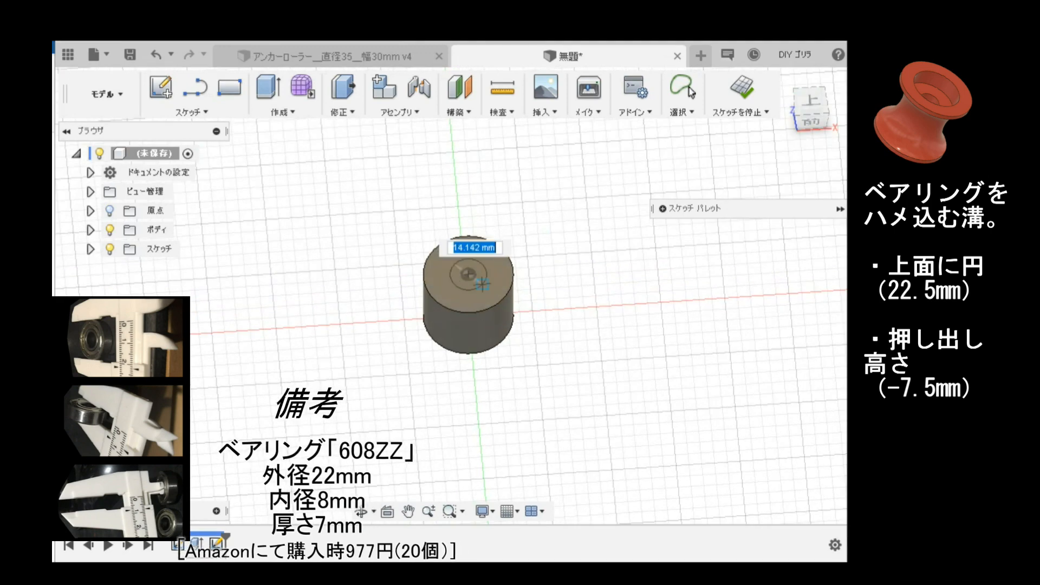
Finish the centred circle on the cylinder's top face with a diameter of 22.5 mm
type("22")
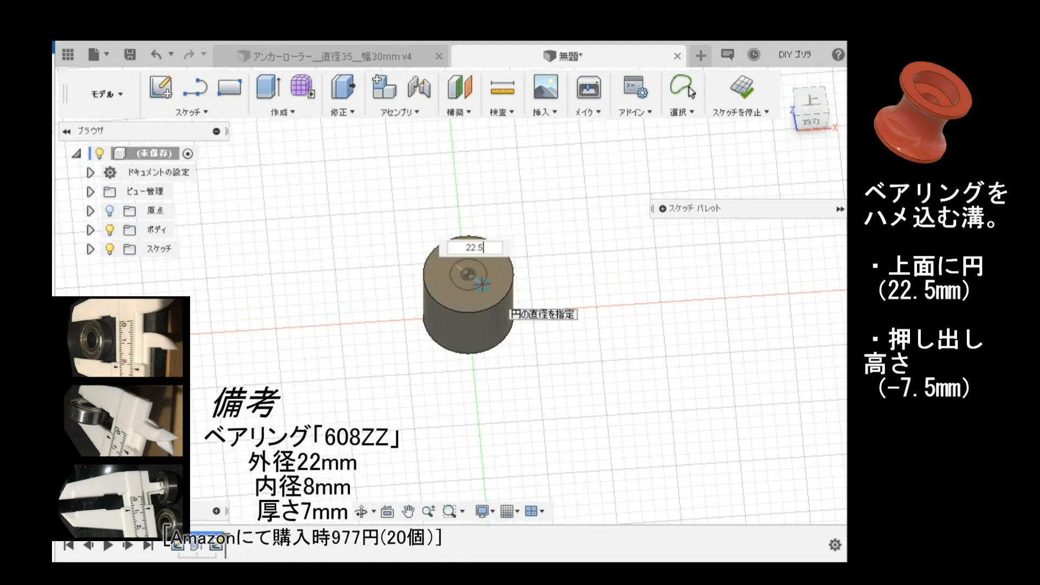
type(".5")
key("Return")
key("Escape")
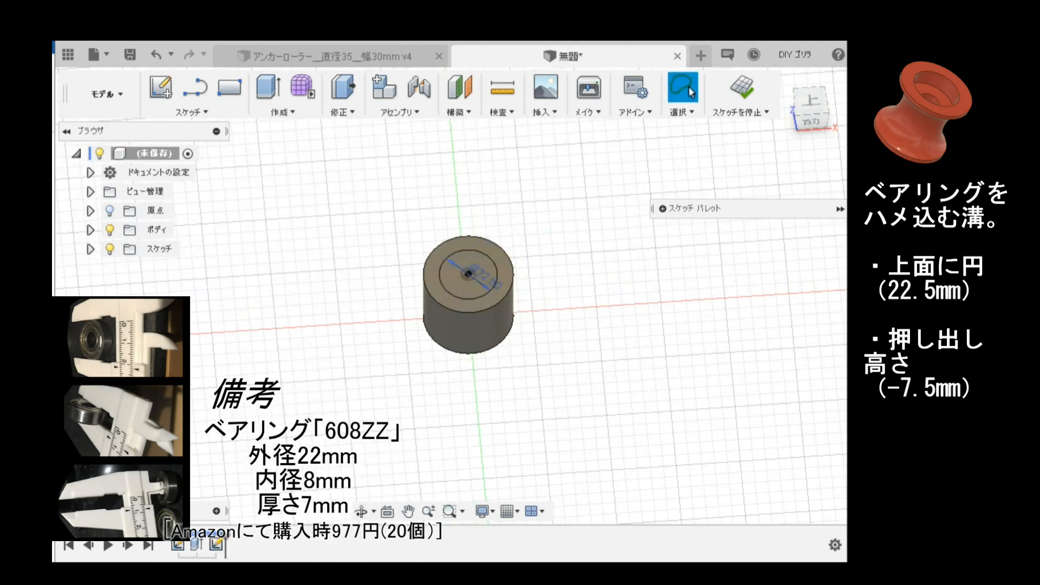
Extrude the 22.5 mm circle by -7.5 mm as a cut to form the bearing recess in the top face
key("e")
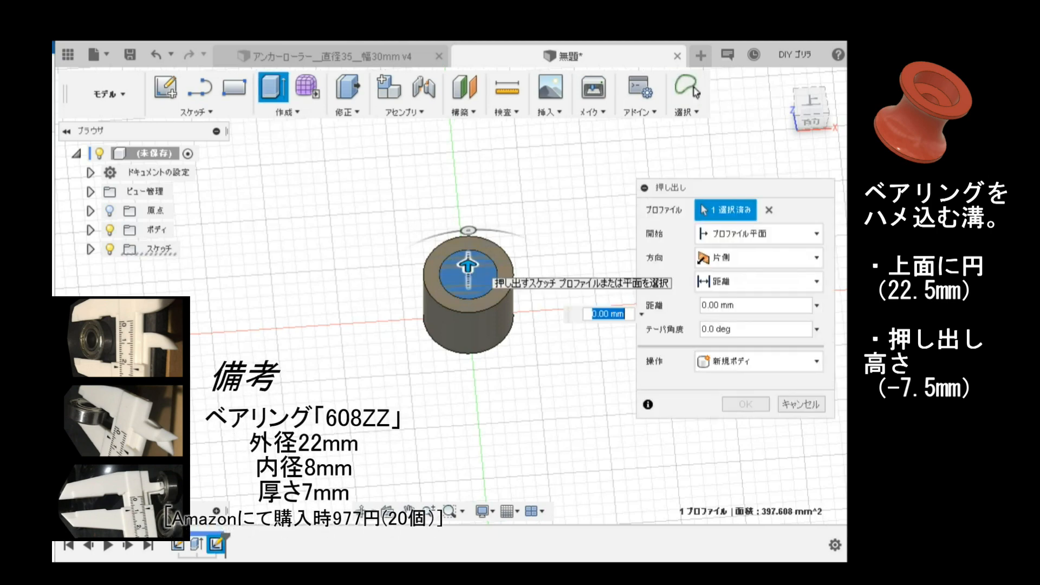
type("-7.5")
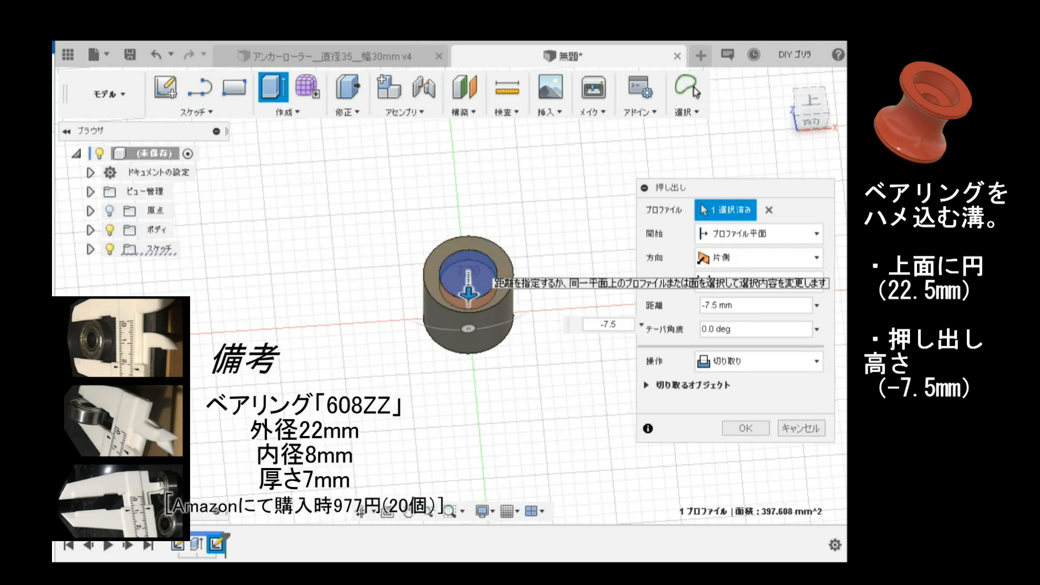
key("Return")
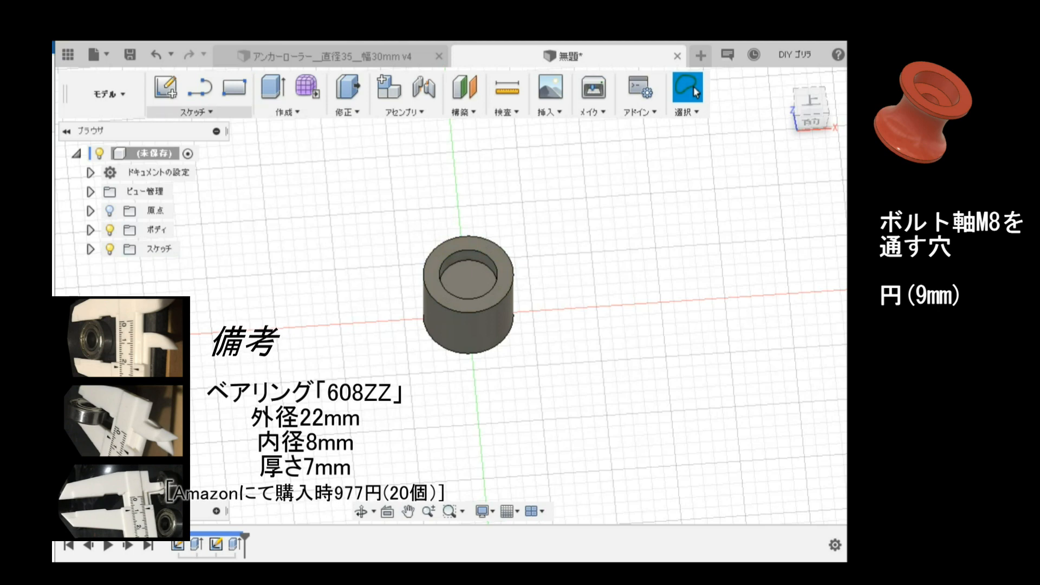
Sketch a 9 mm diameter circle centred on the origin on the floor of the bearing recess
left_click(195, 111)
mouse_move(196, 84)
left_click(309, 86)
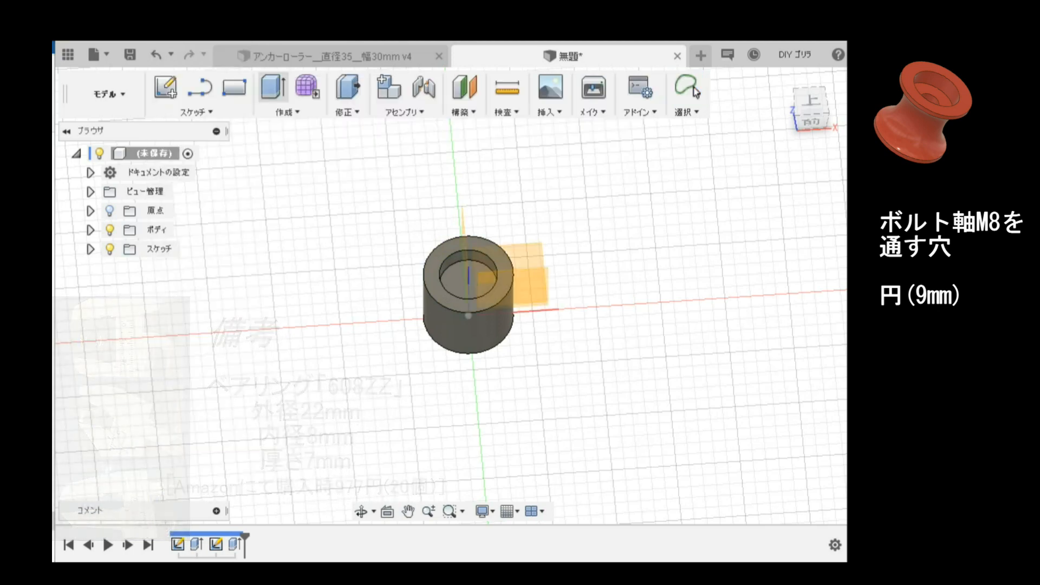
left_click(469, 276)
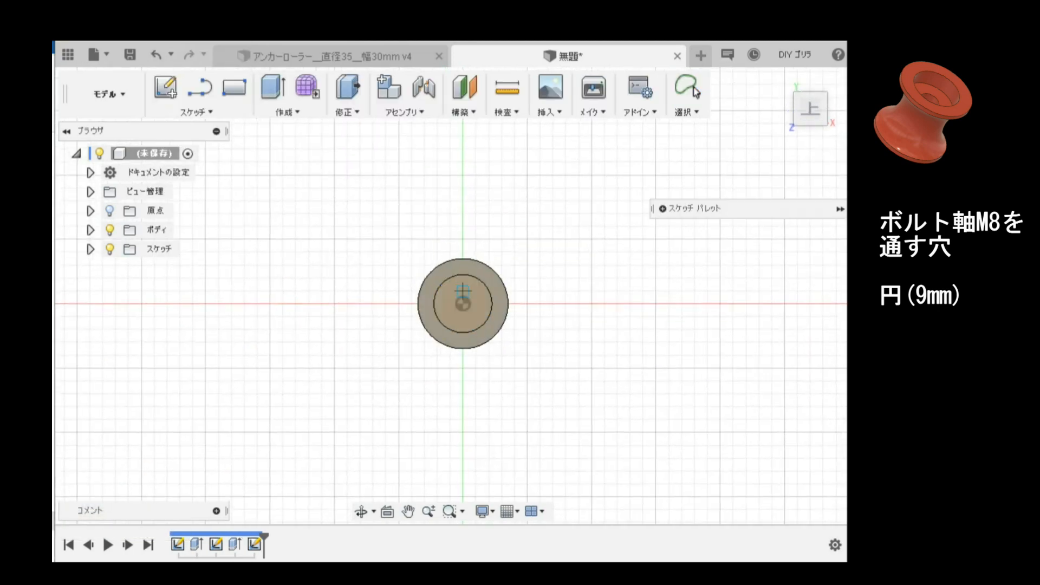
left_click(462, 304)
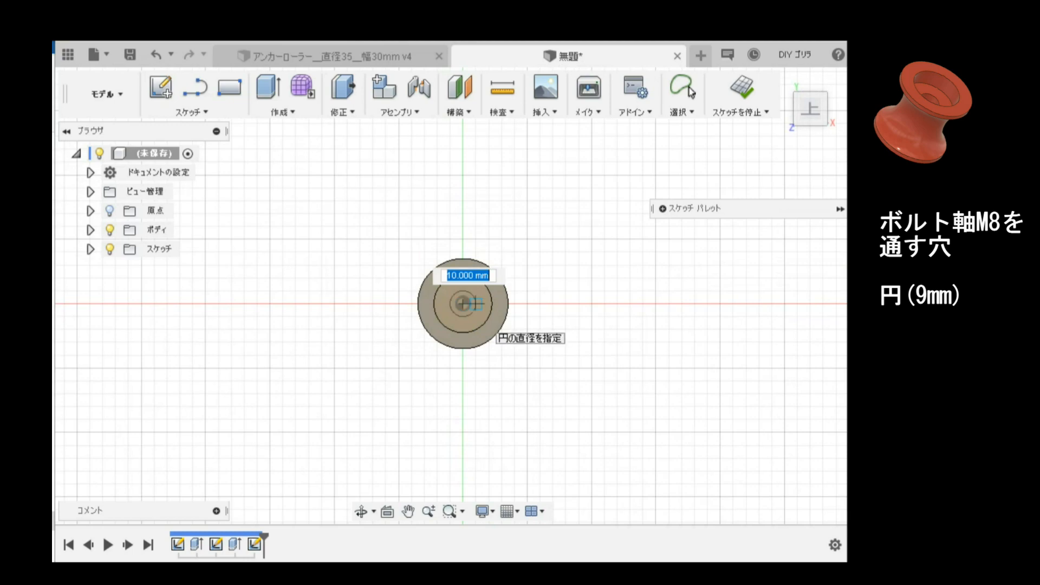
type("9")
key("Return")
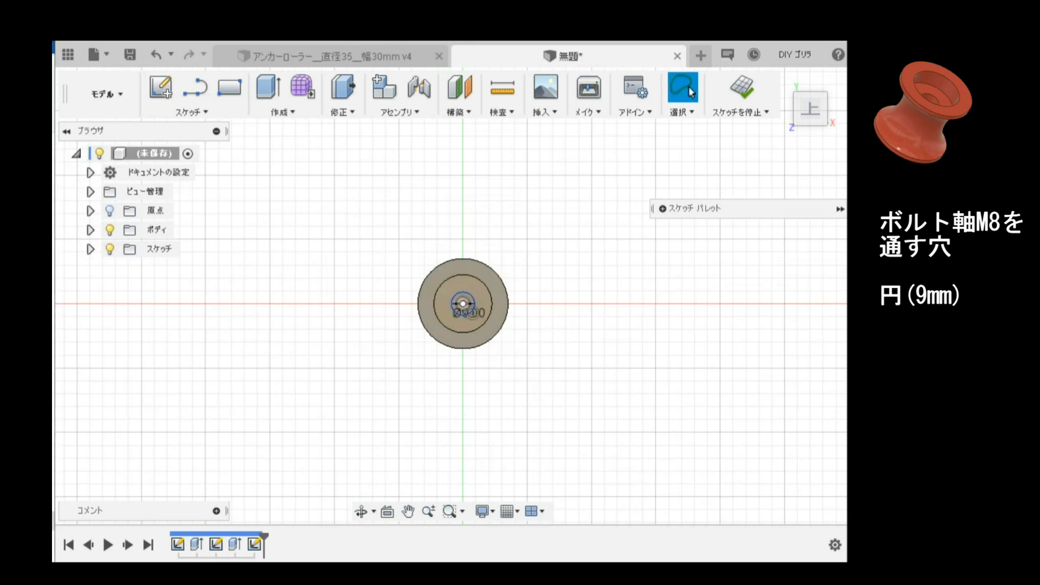
Cut the 9 mm circle downward through the whole body with the Extrude extent set to All (すべて)
key("e")
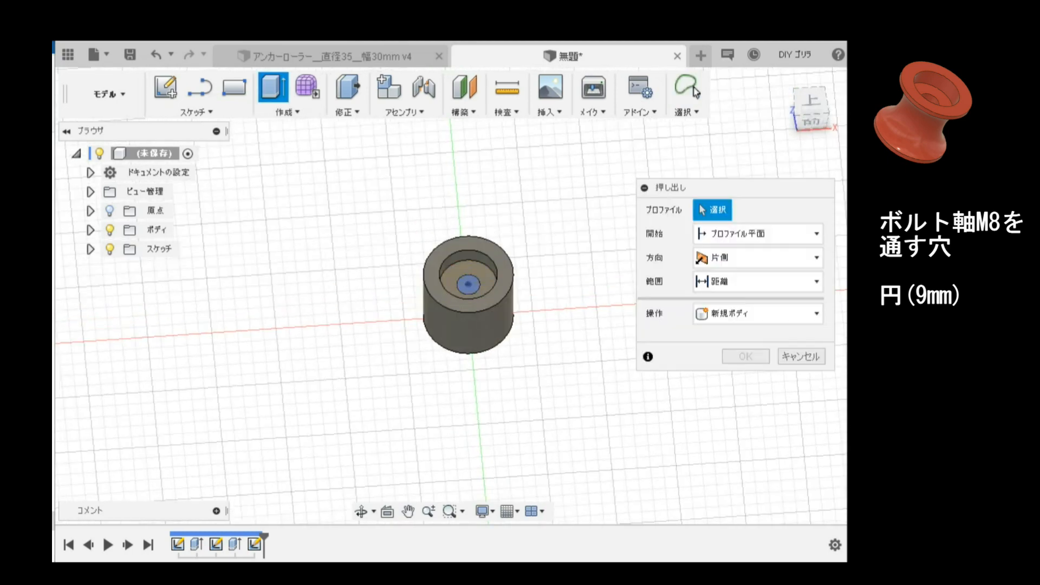
left_click_drag(468, 277, 468, 315)
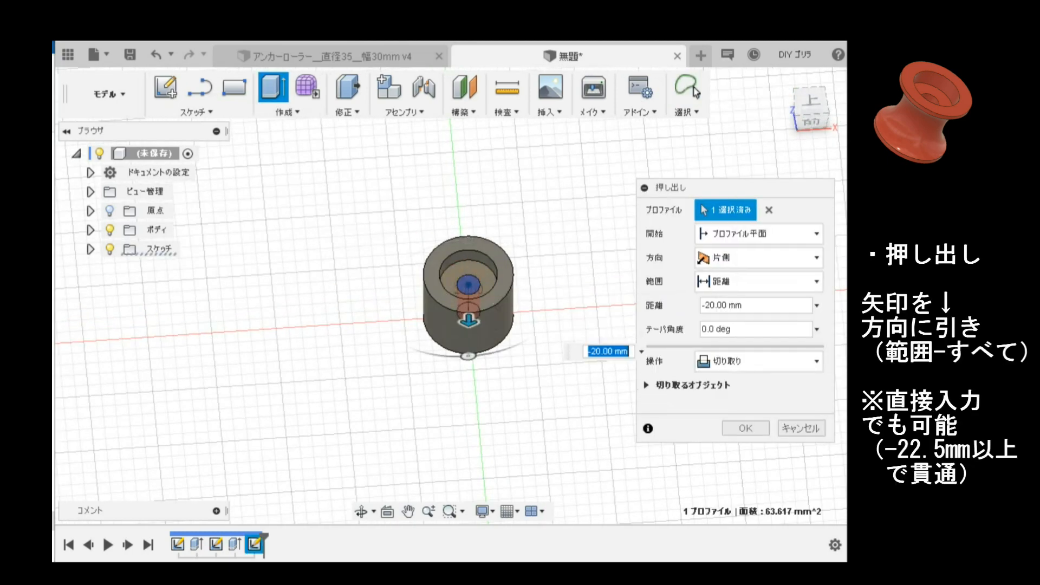
left_click(769, 282)
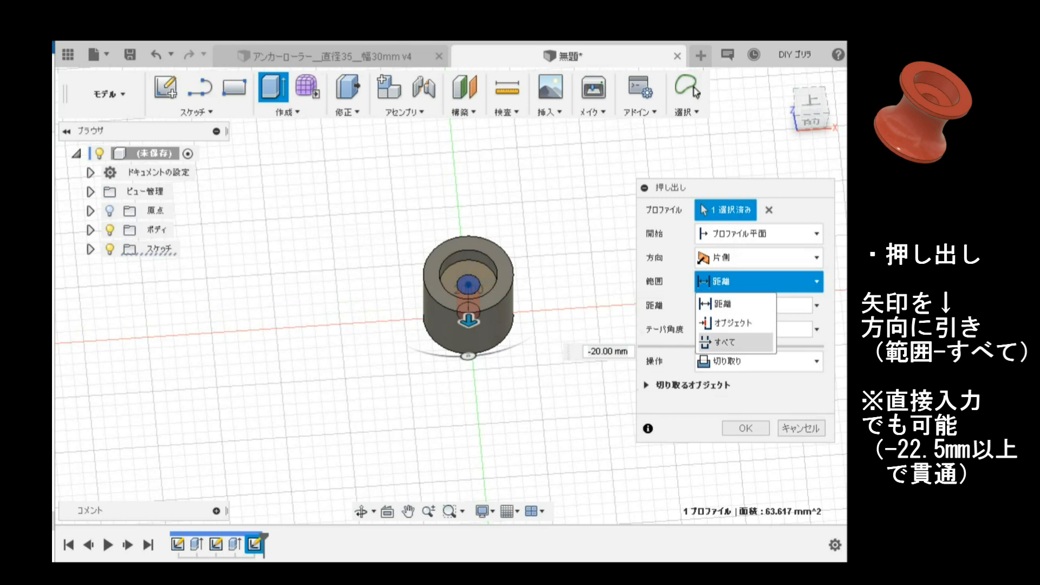
left_click(723, 342)
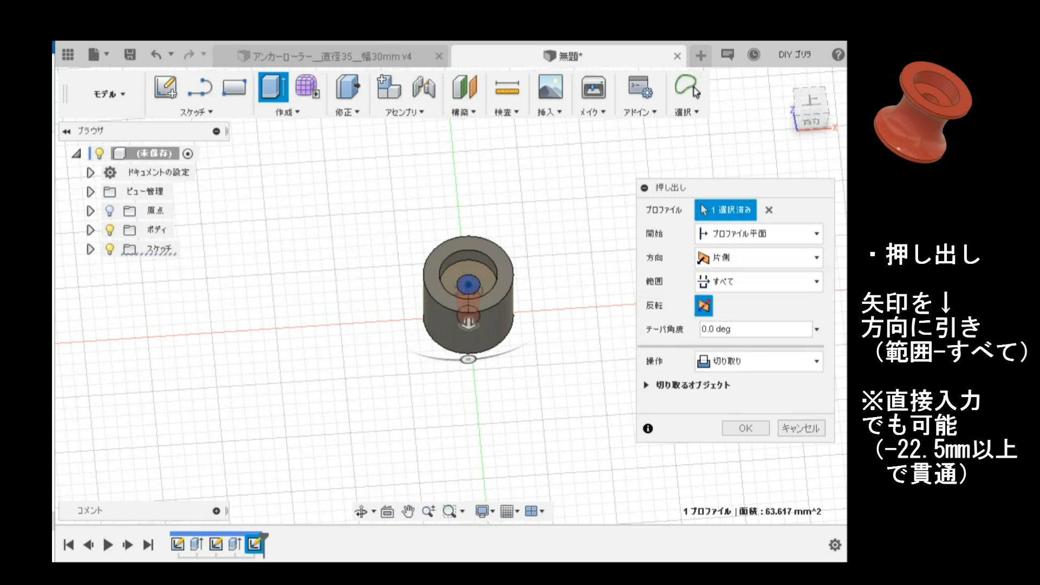
left_click(695, 92)
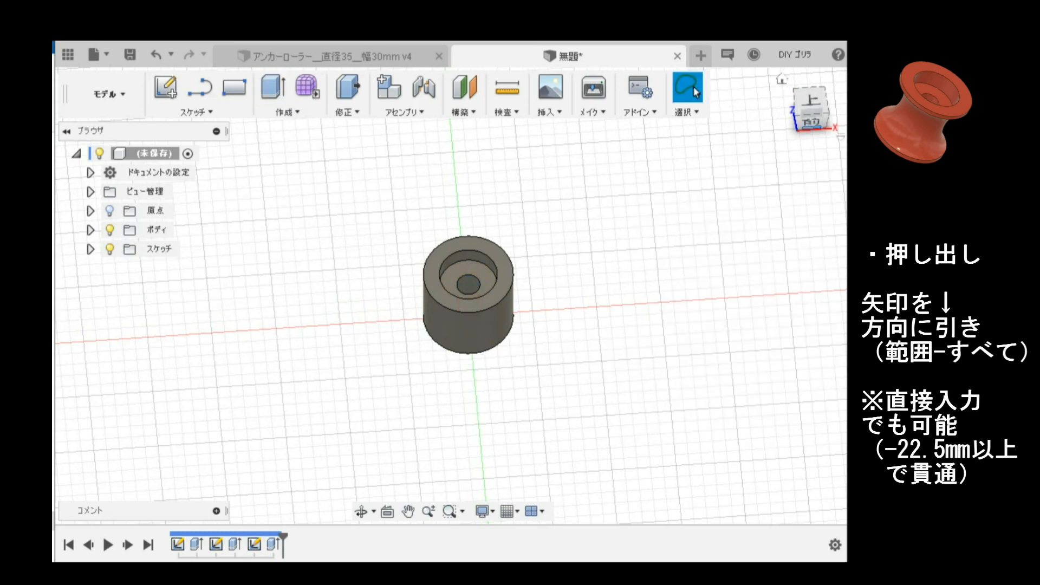
Sketch a 22.5 mm diameter circle on the cylinder's underside, centred on the bolt hole
left_click_drag(812, 123, 811, 77)
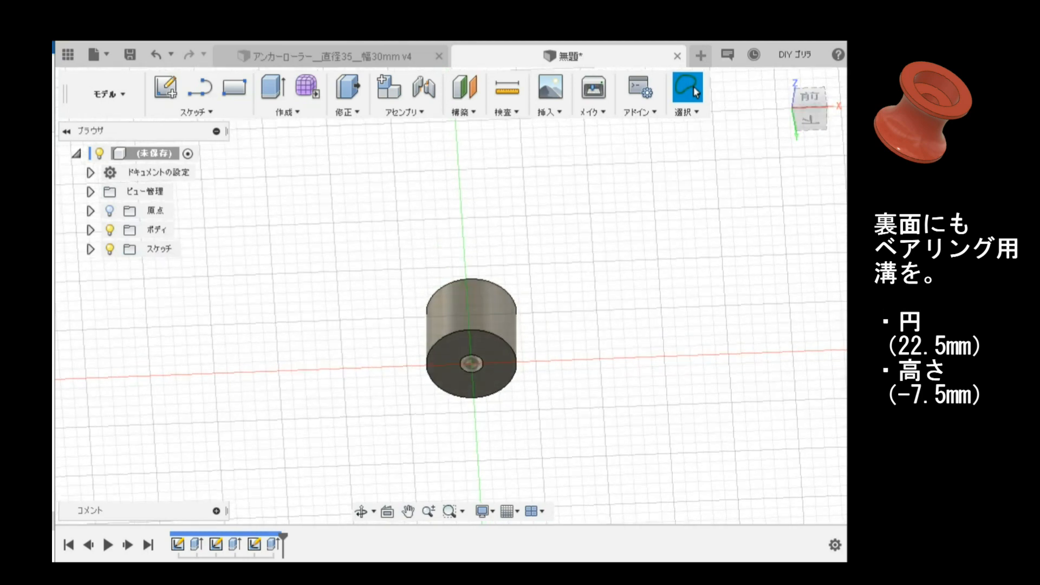
left_click(196, 112)
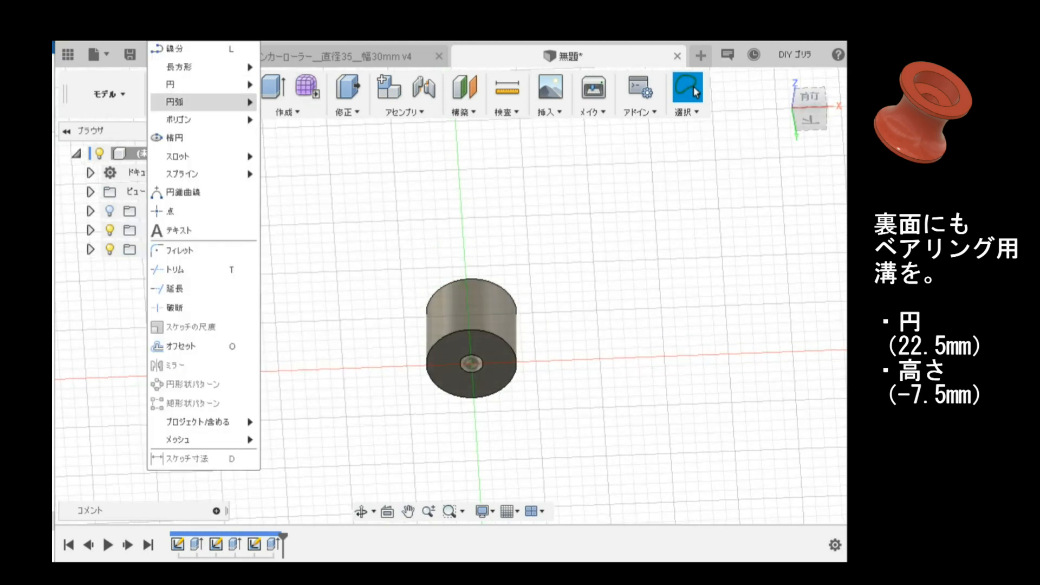
mouse_move(201, 85)
left_click(320, 86)
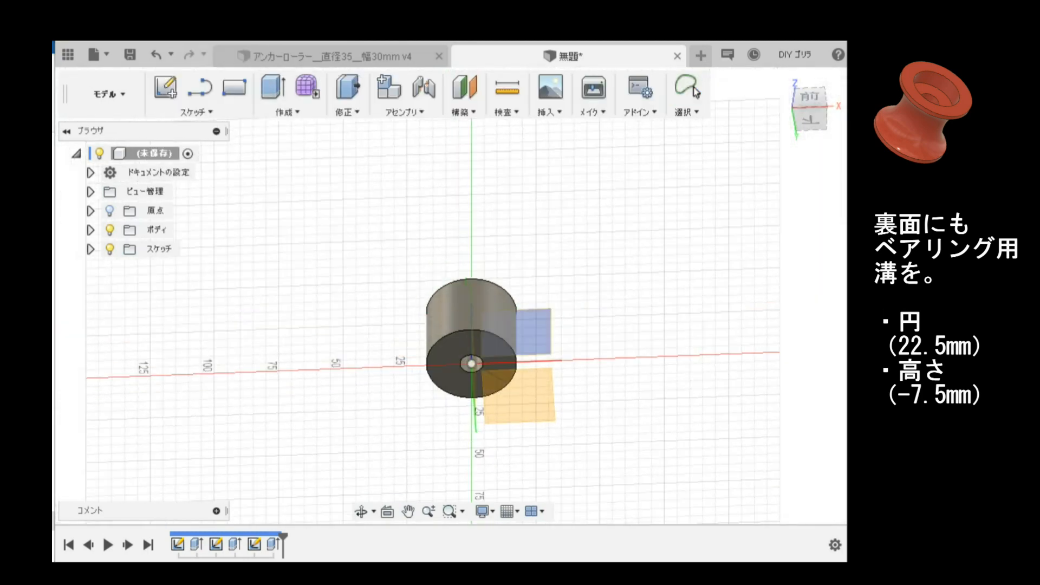
left_click(477, 380)
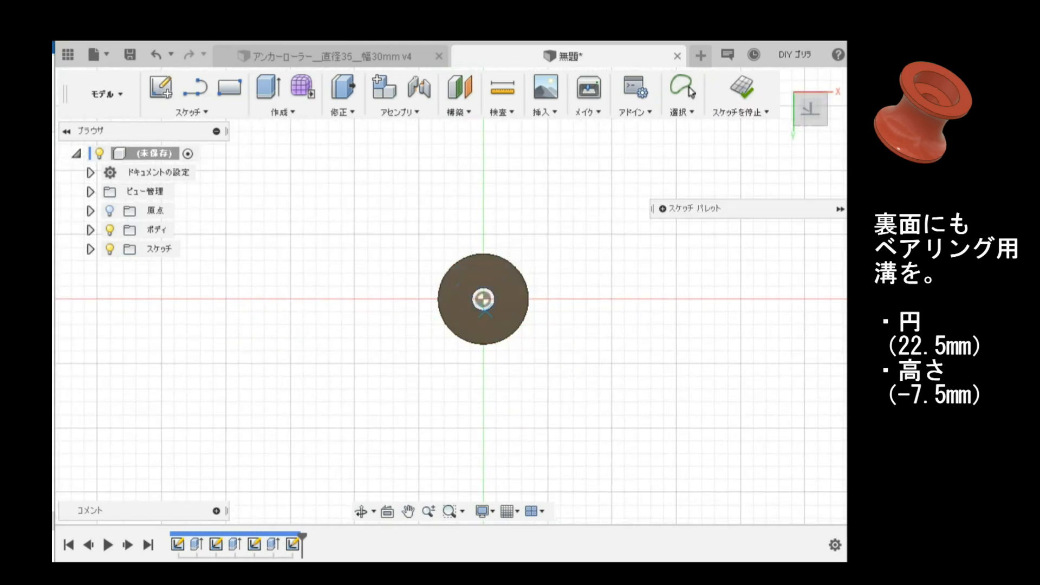
left_click(483, 299)
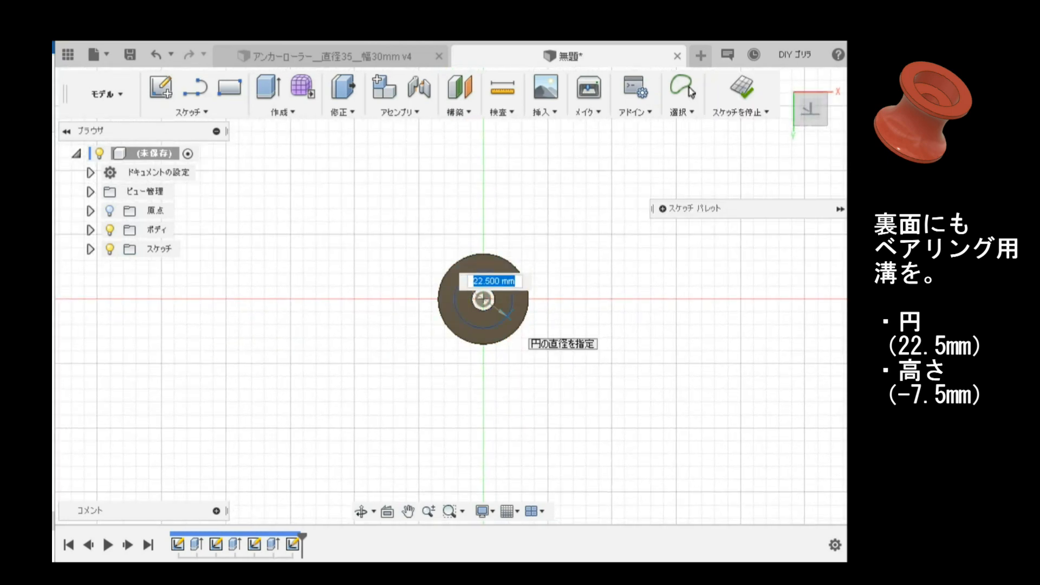
left_click(691, 92)
Extrude the ring around the bolt hole on the underside by -7.5 mm to cut the second bearing recess
key("e")
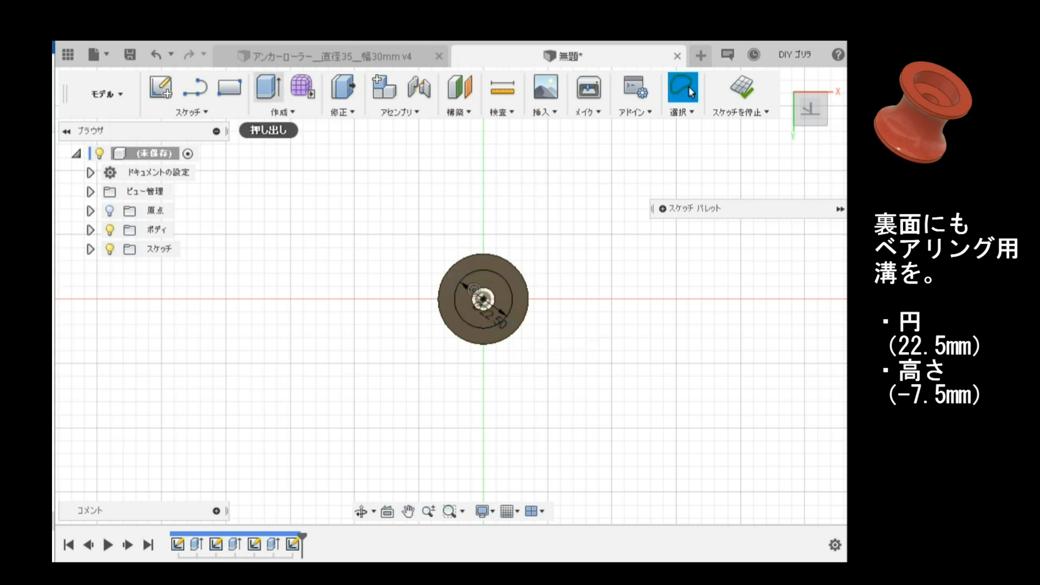
left_click(477, 373)
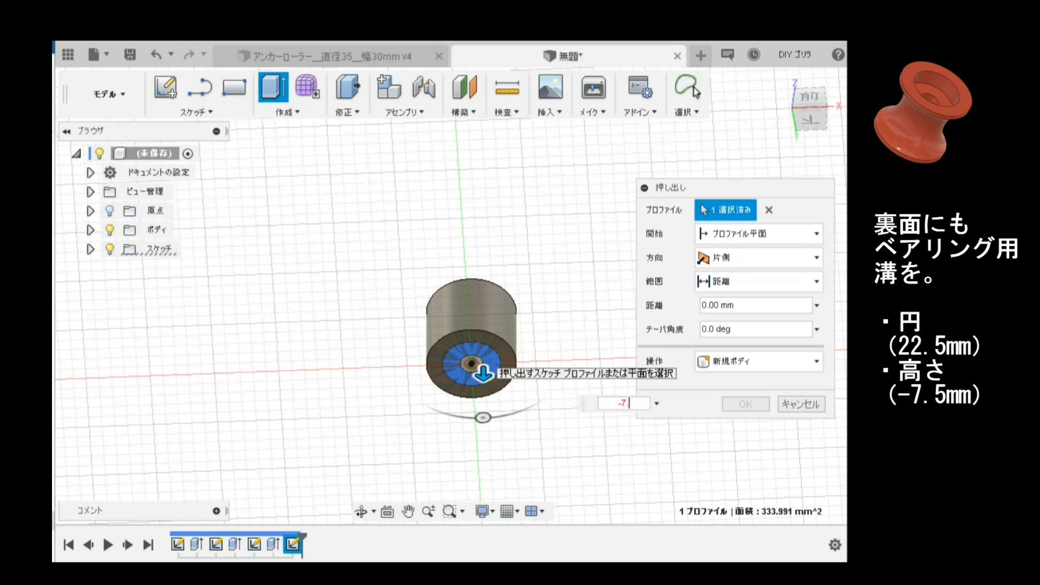
type("-7.5")
key("Return")
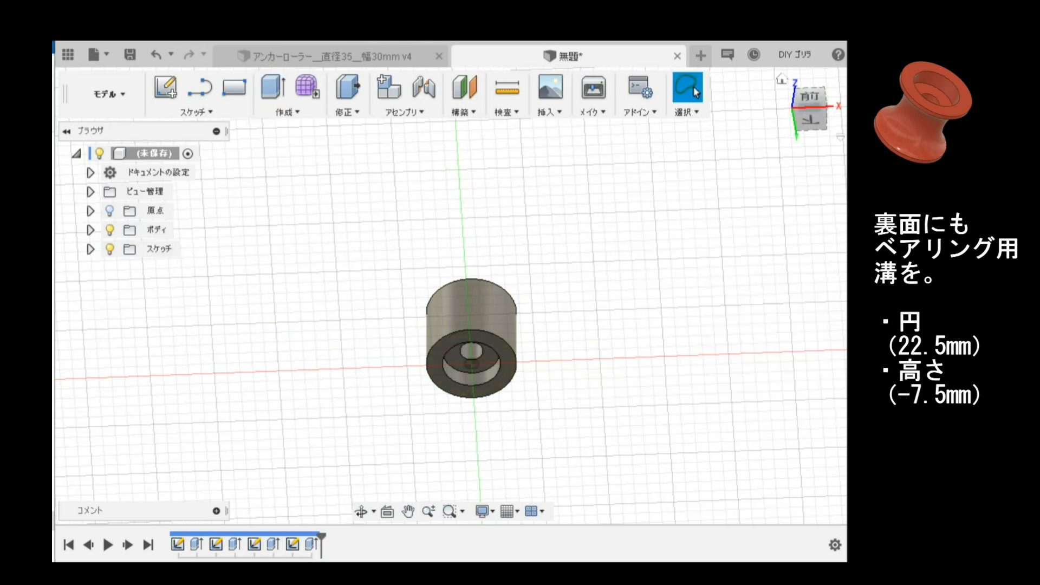
On the front plane, sketch a rectangle 2 mm high and about 14.4 mm wide beside the cylinder, starting on its base line
left_click_drag(810, 98, 810, 103)
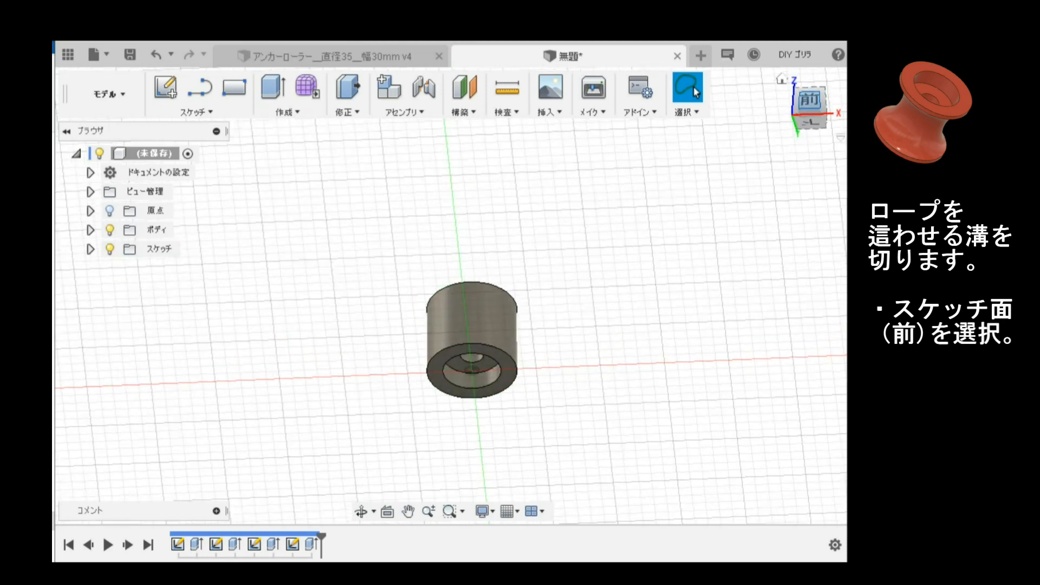
left_click(810, 99)
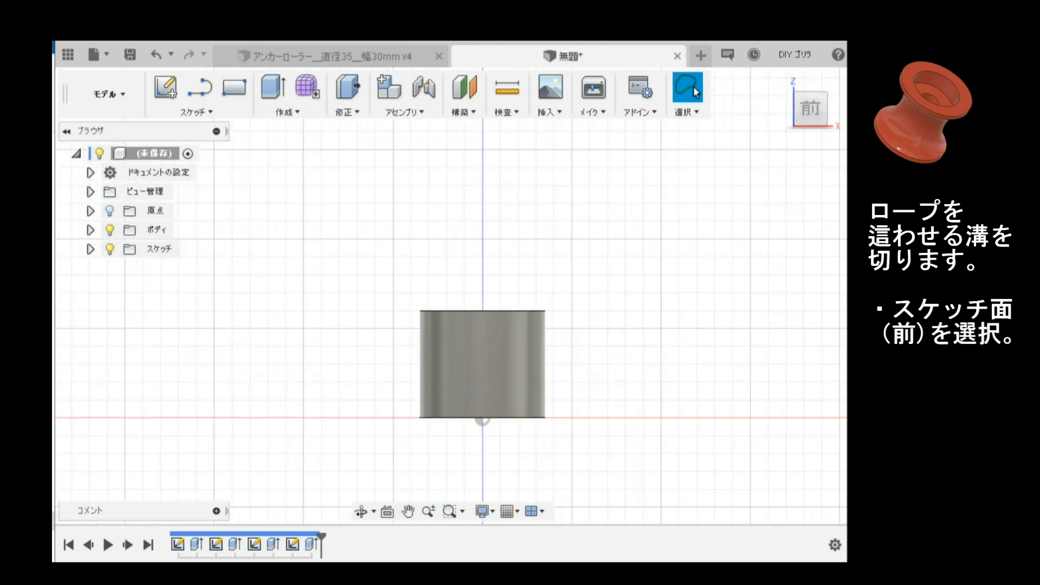
key("r")
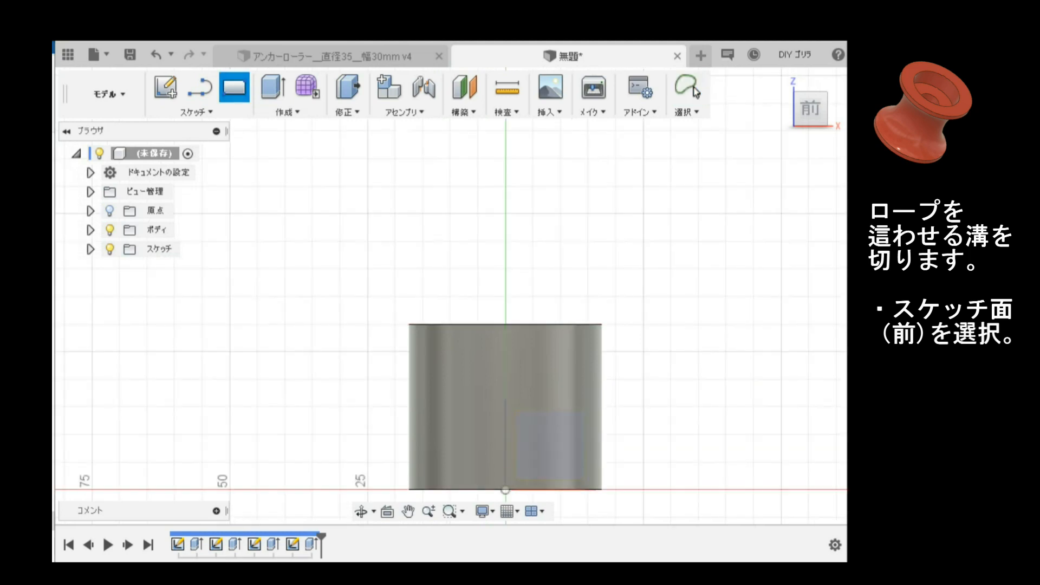
left_click(549, 445)
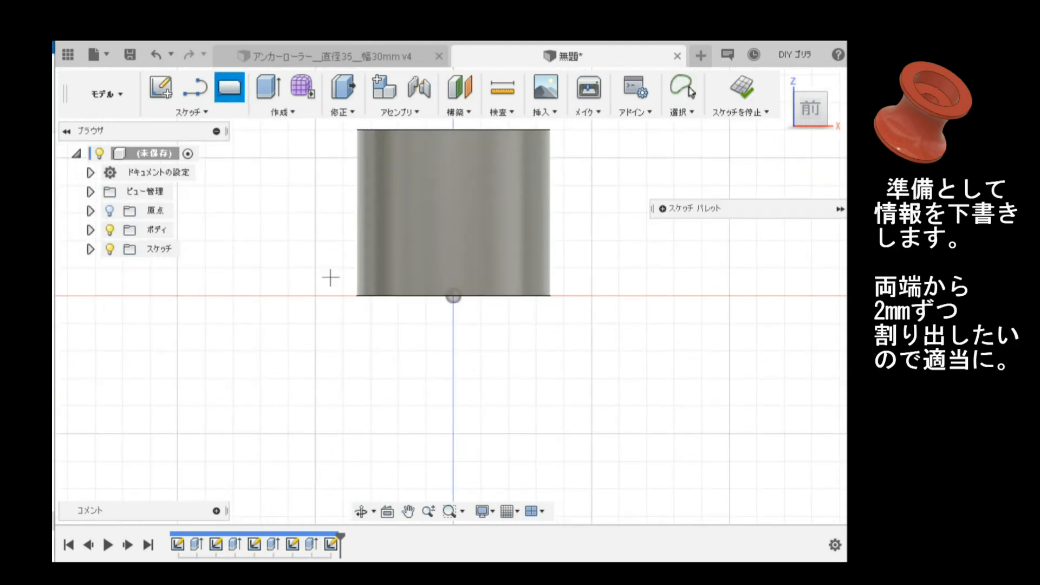
left_click(343, 296)
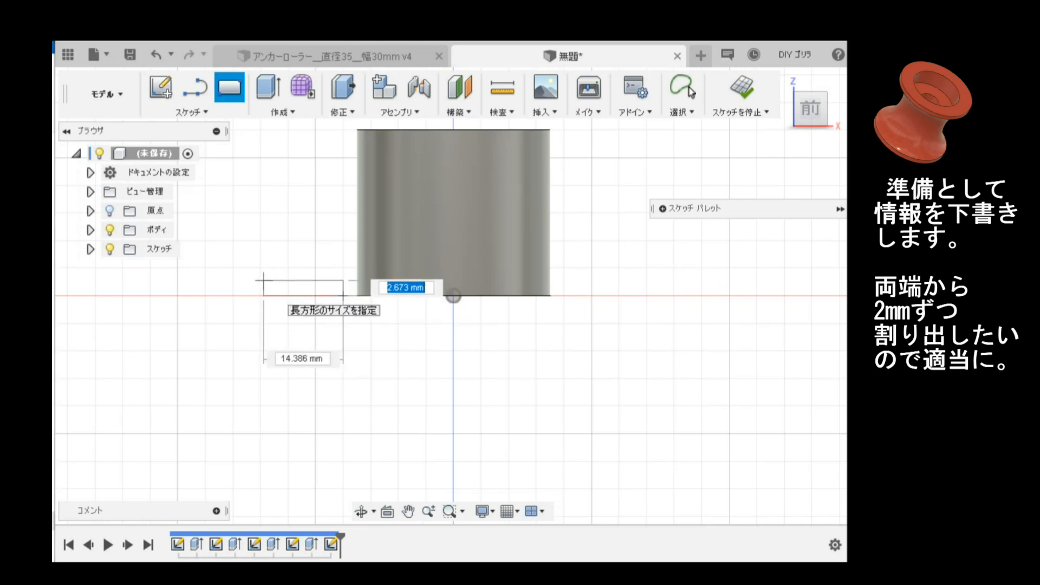
type("2")
key("Return")
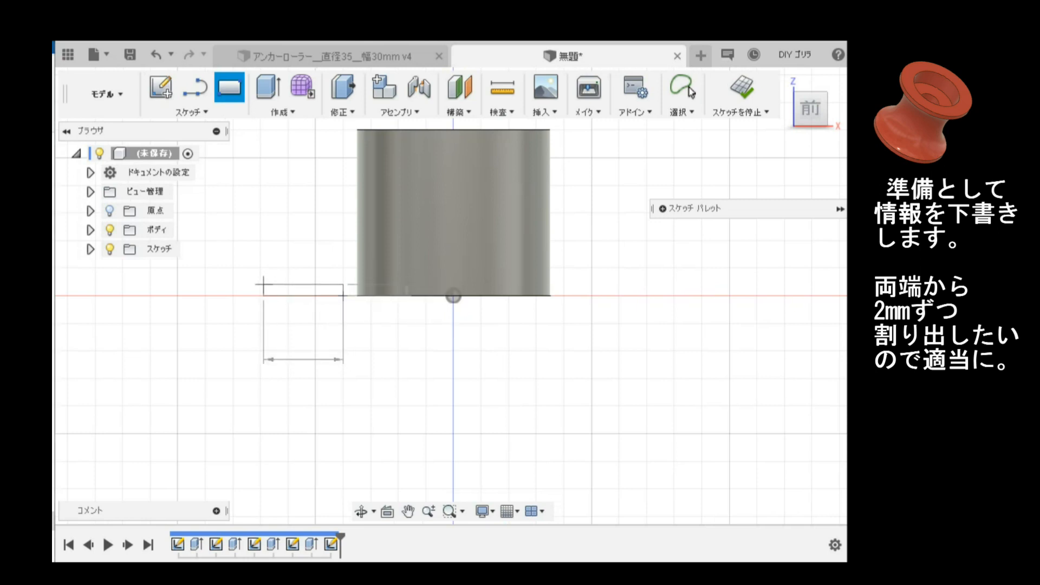
left_click(692, 93)
Sketch a 26 mm high, about 21.5 mm wide rectangle from the 2 mm rectangle's upper edge, overlapping the cylinder's side
key("r")
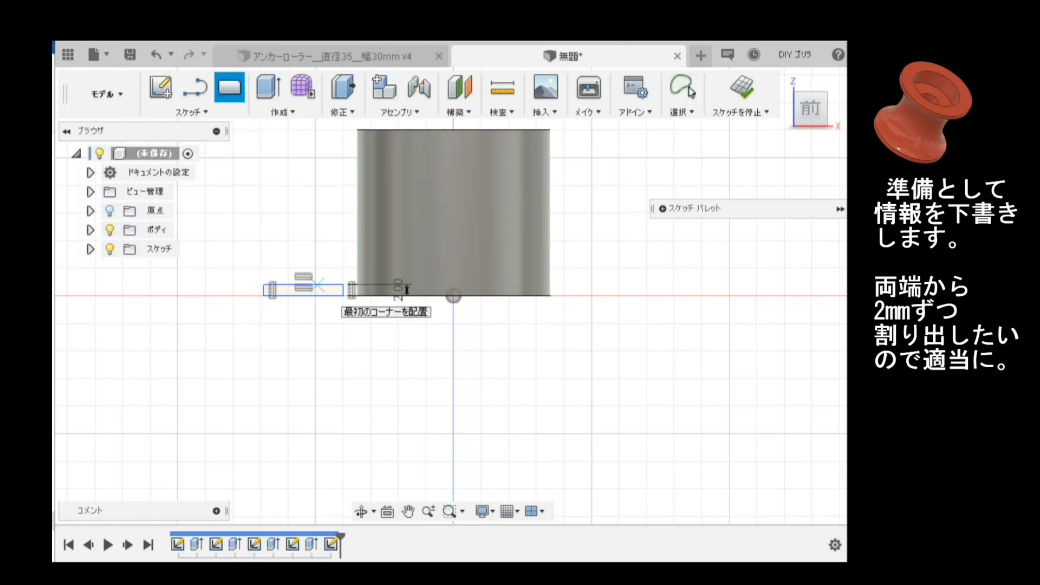
left_click(318, 285)
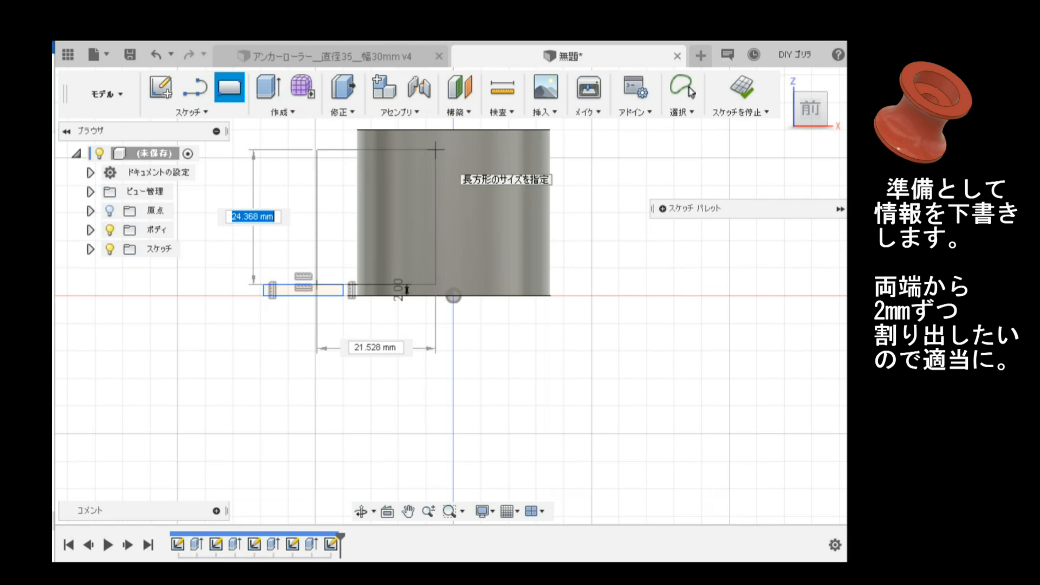
key("Tab")
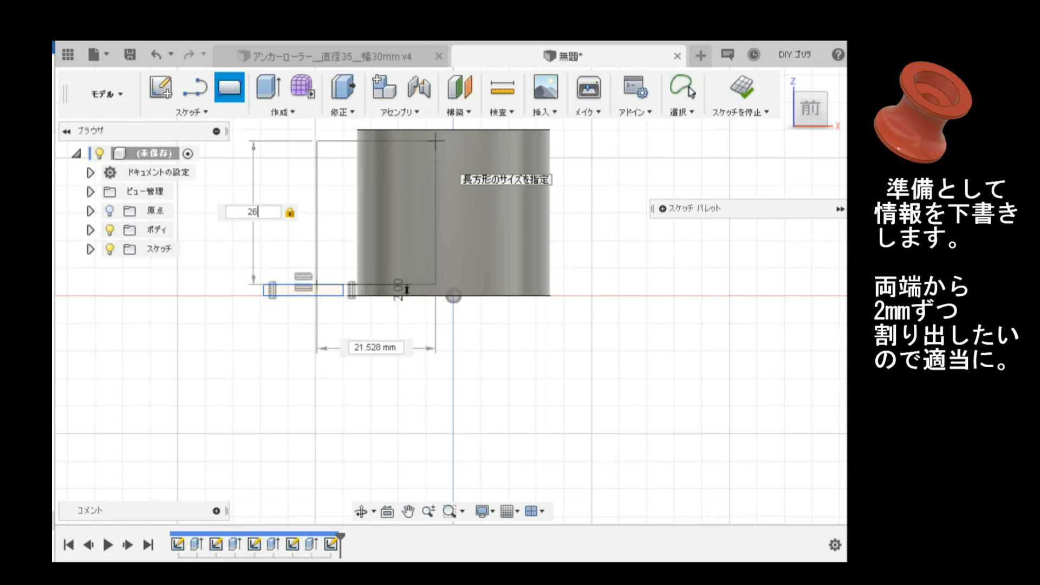
left_click(684, 90)
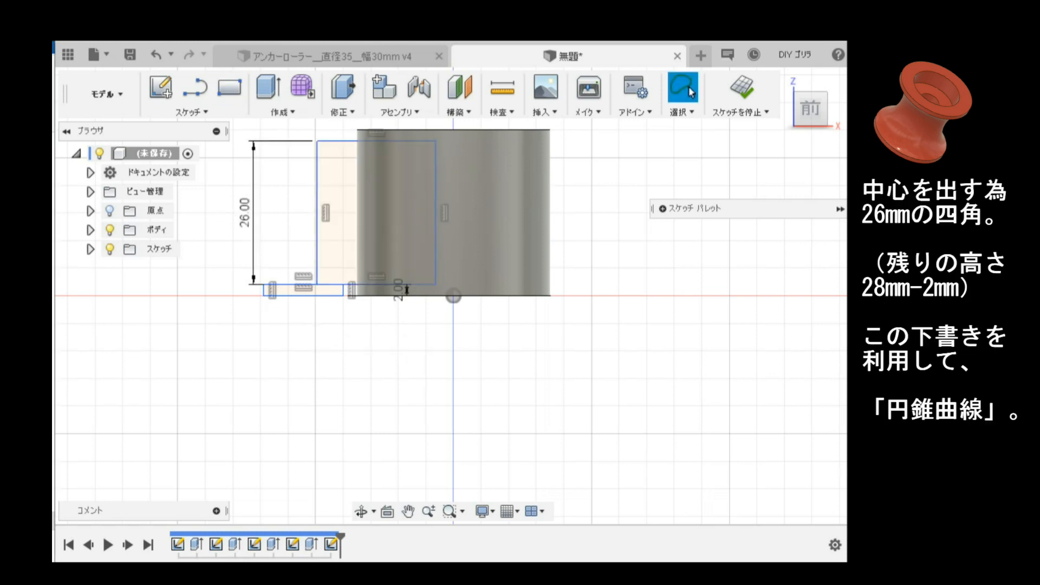
Draw a conic curve between the 26 mm rectangle's two crossings with the cylinder's side, bowing inward at mid-height with rho 0.75, and finish the sketch
left_click(191, 112)
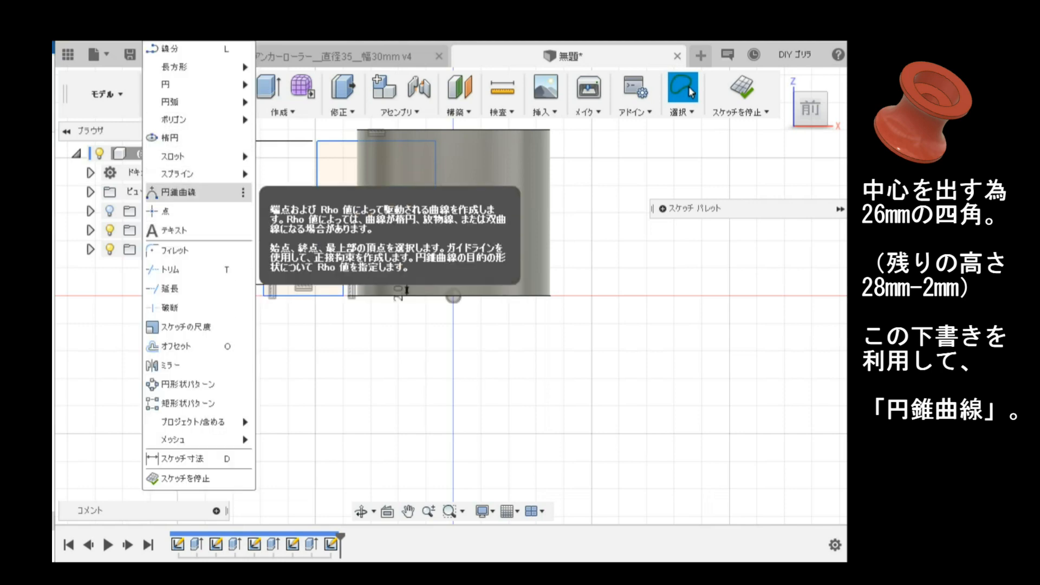
left_click(178, 192)
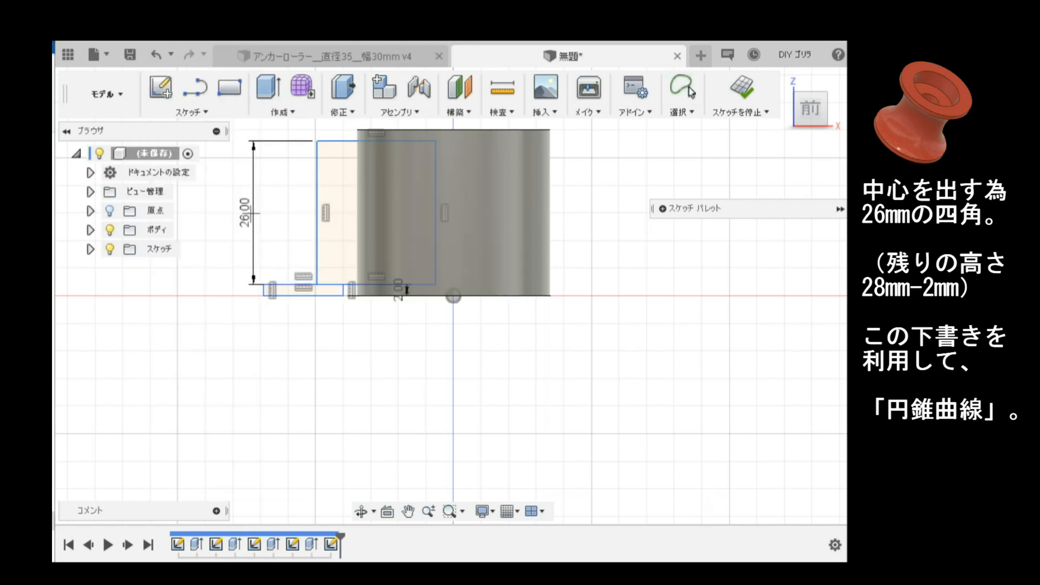
scroll(359, 283, "up", 10)
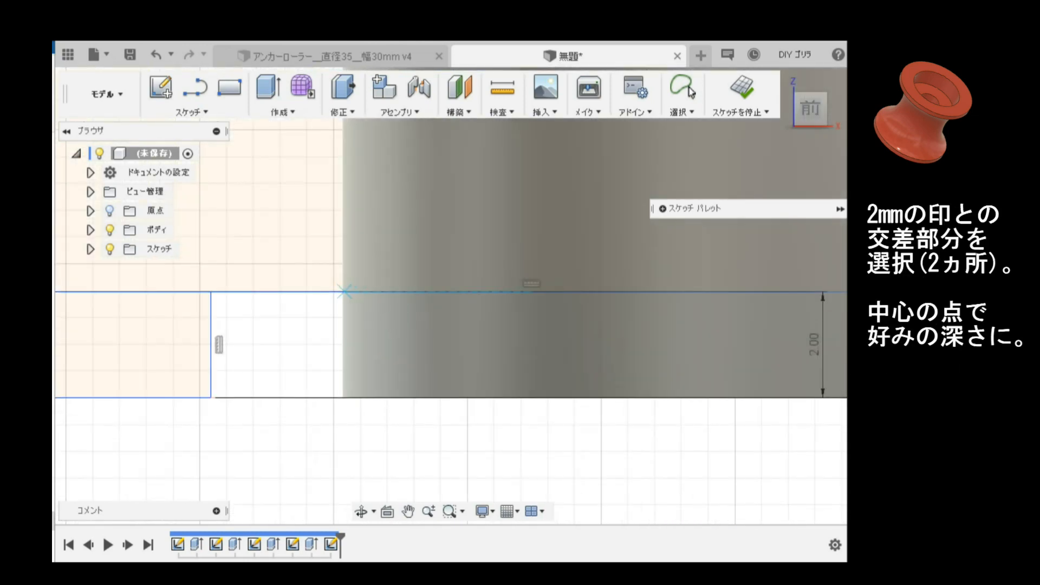
scroll(344, 292, "up", 3)
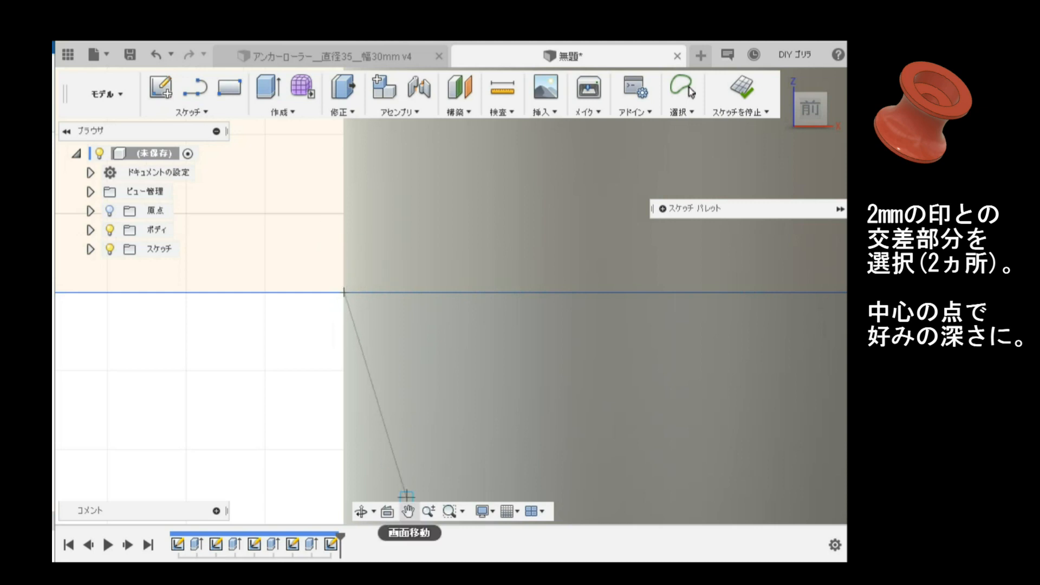
scroll(353, 395, "up", 3)
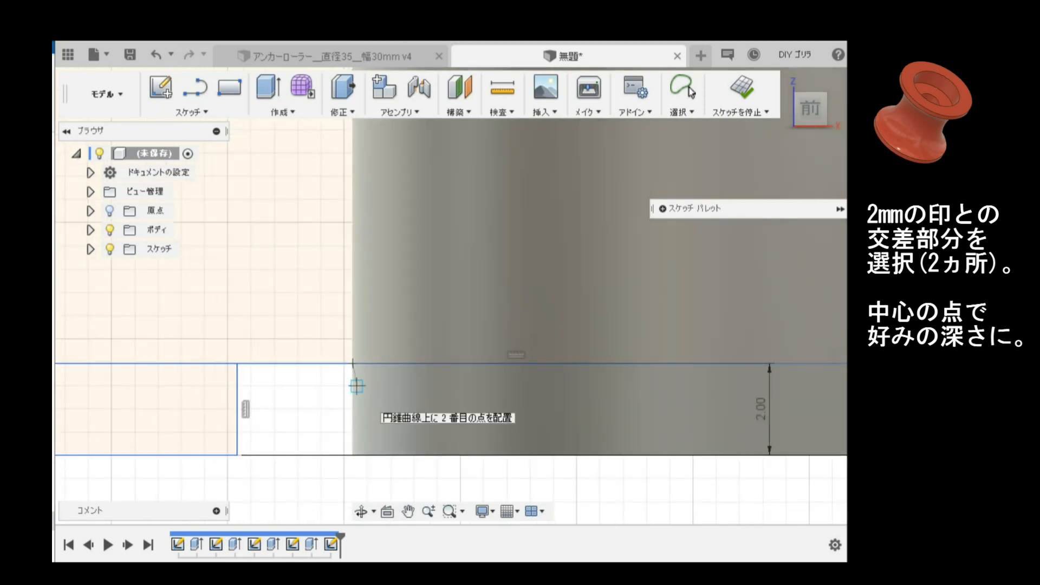
scroll(356, 387, "down", 5)
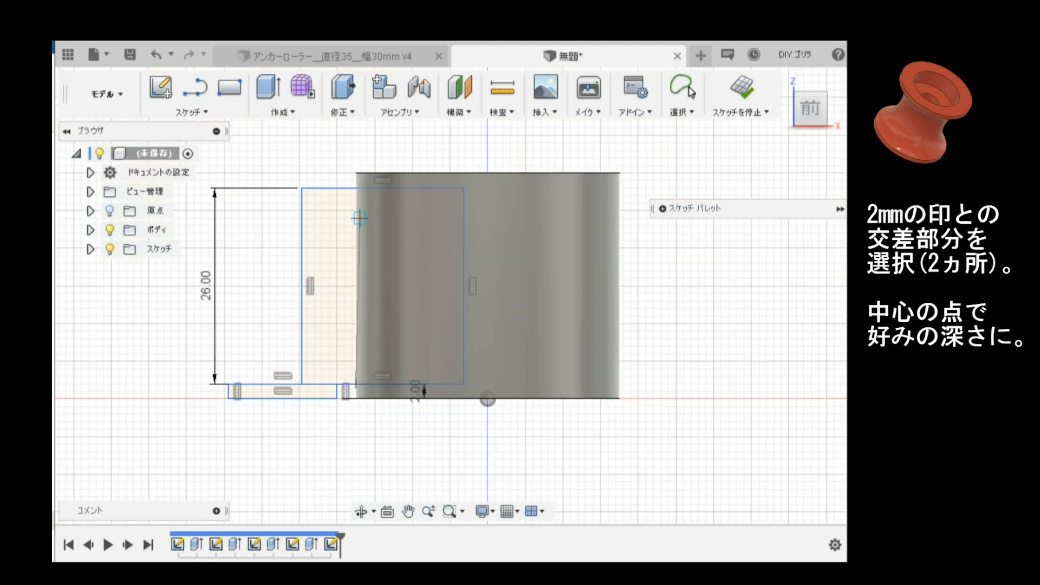
left_click(353, 188)
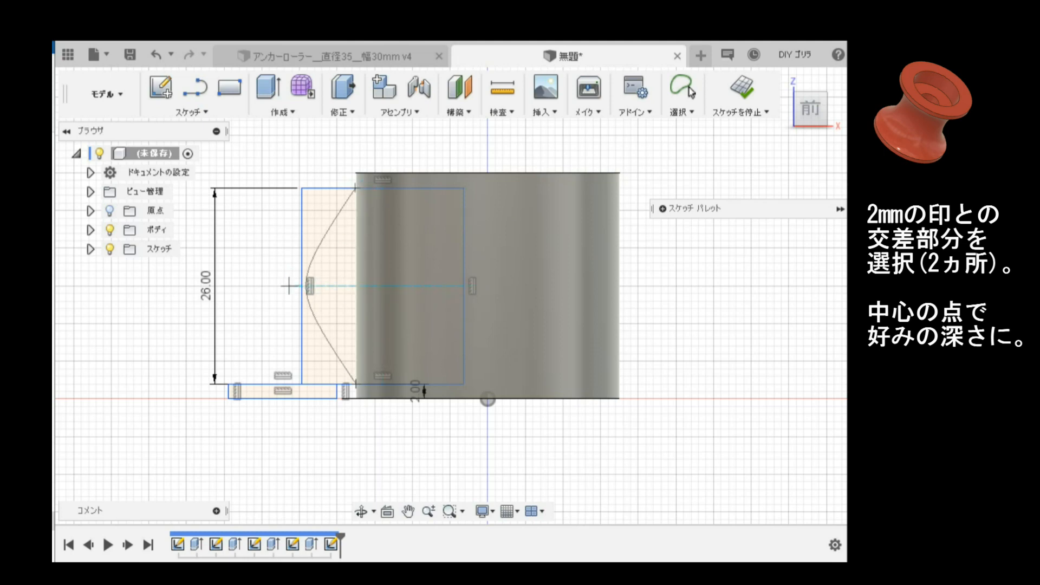
left_click(402, 286)
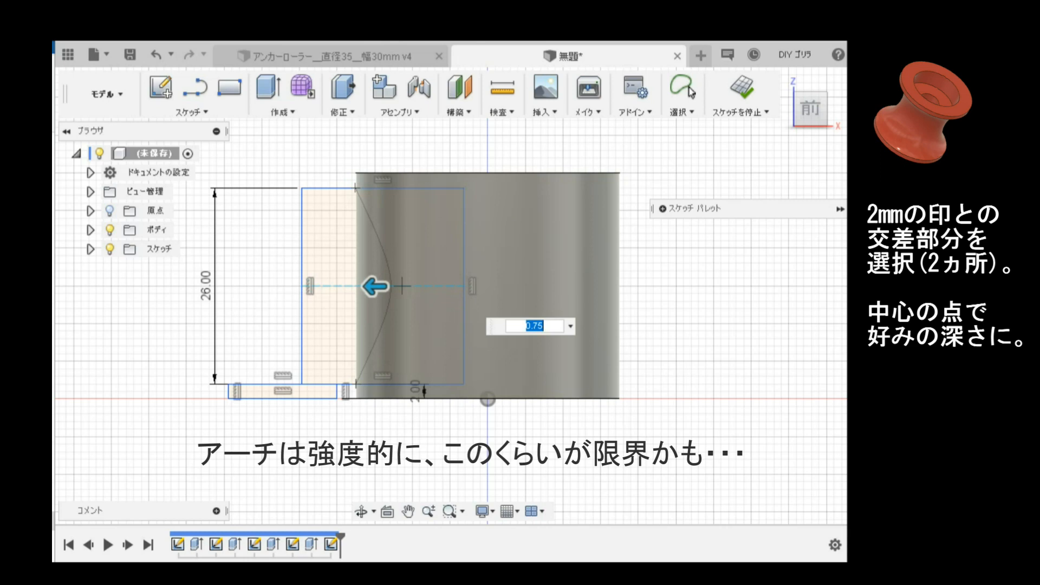
left_click(690, 93)
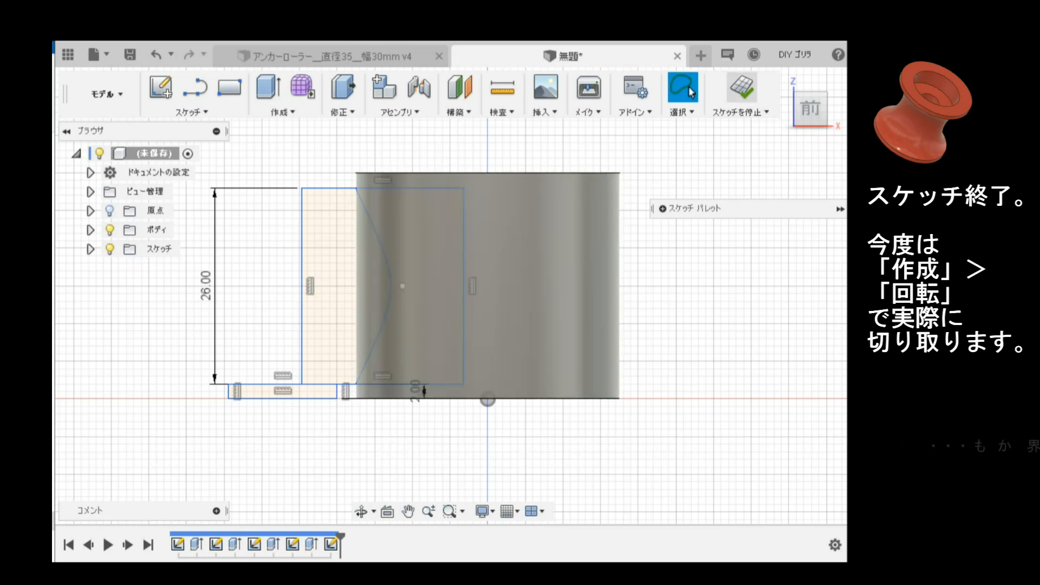
left_click(742, 88)
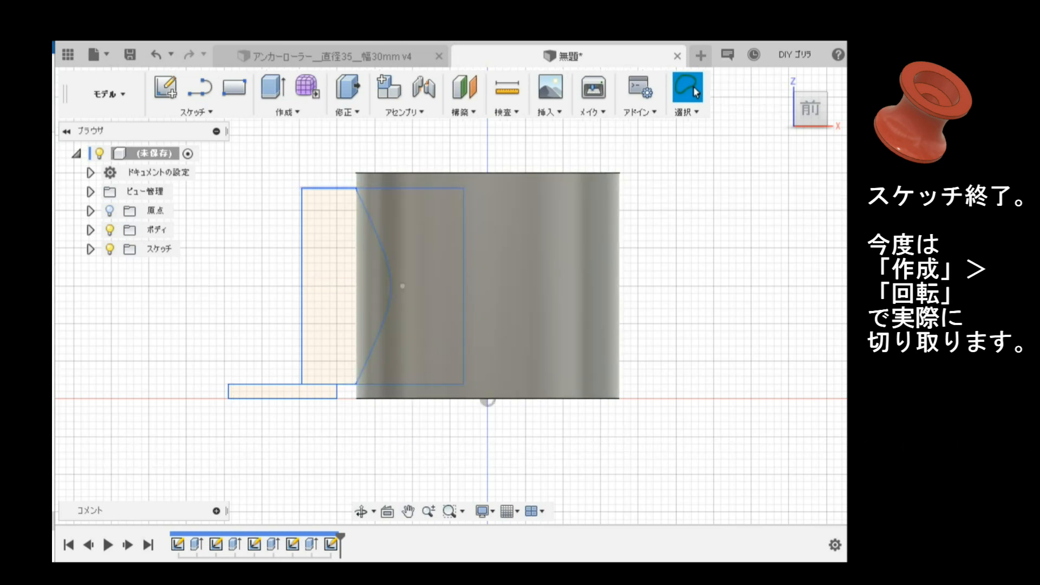
Revolve the profile outside the conic curve 360 degrees around the cylinder's axis as a cut to form the rope groove
left_click(287, 112)
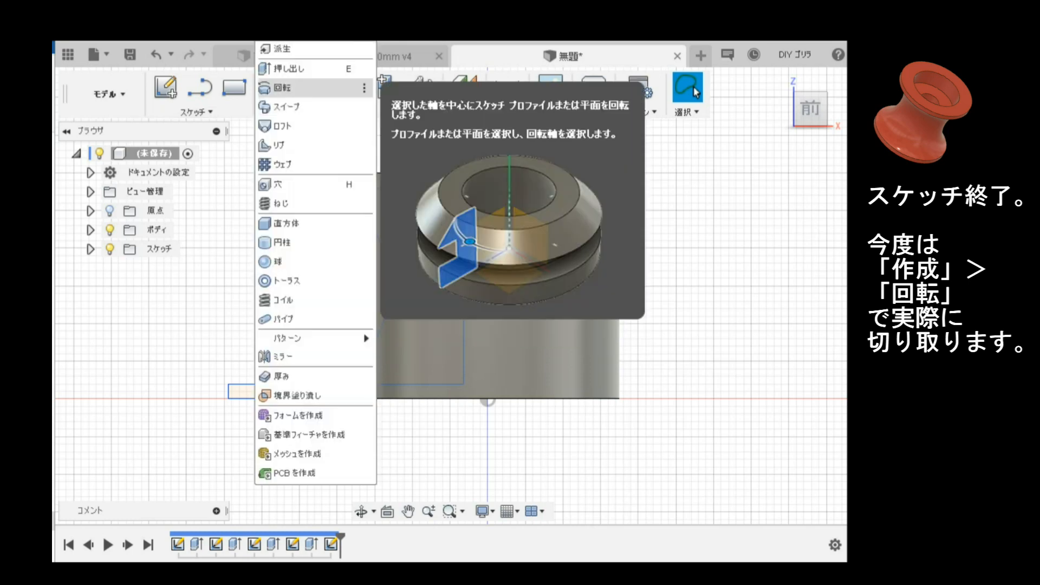
left_click(282, 87)
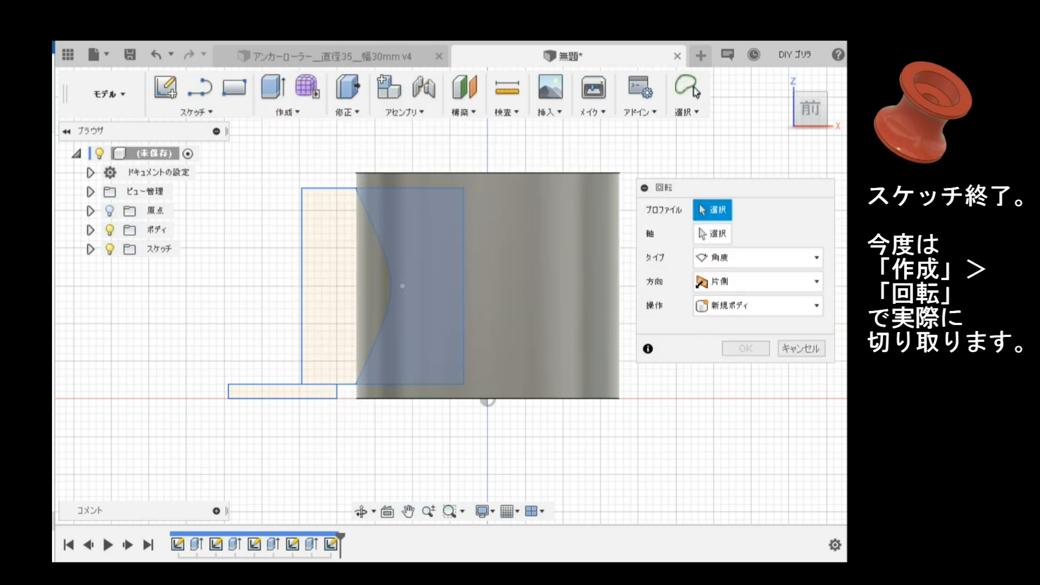
left_click(328, 287)
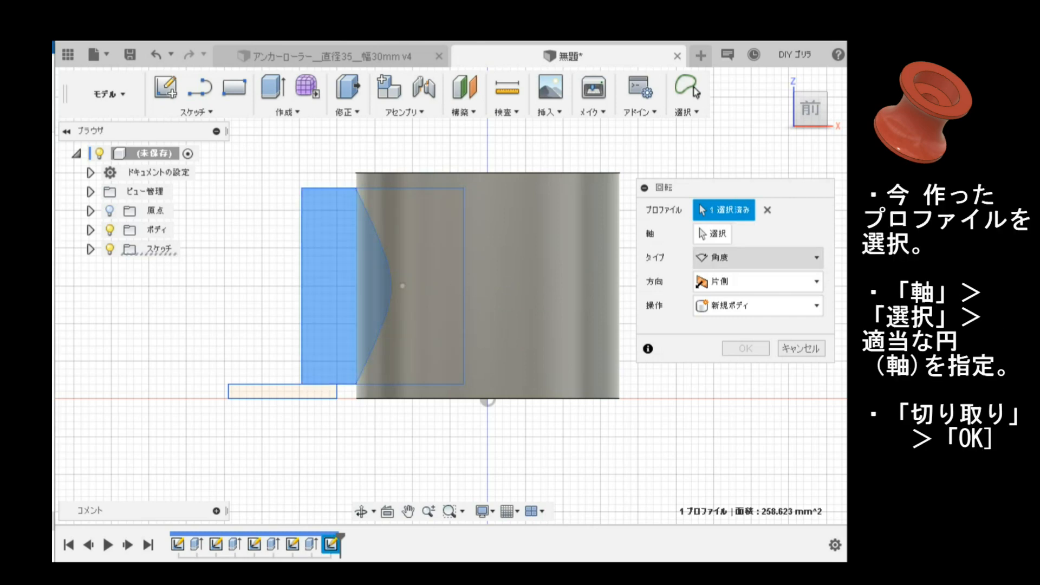
left_click(712, 234)
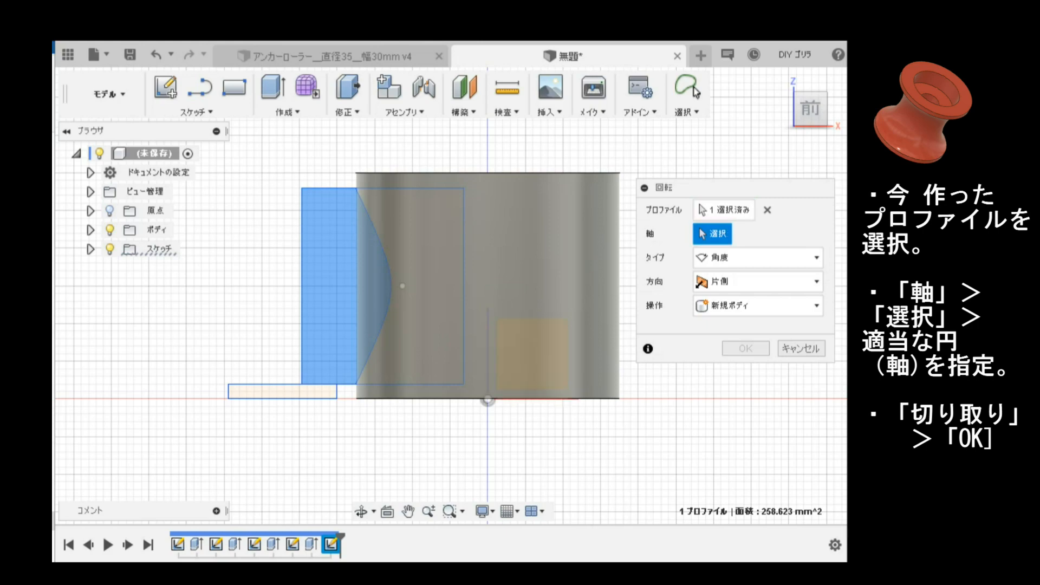
left_click_drag(810, 110, 819, 138)
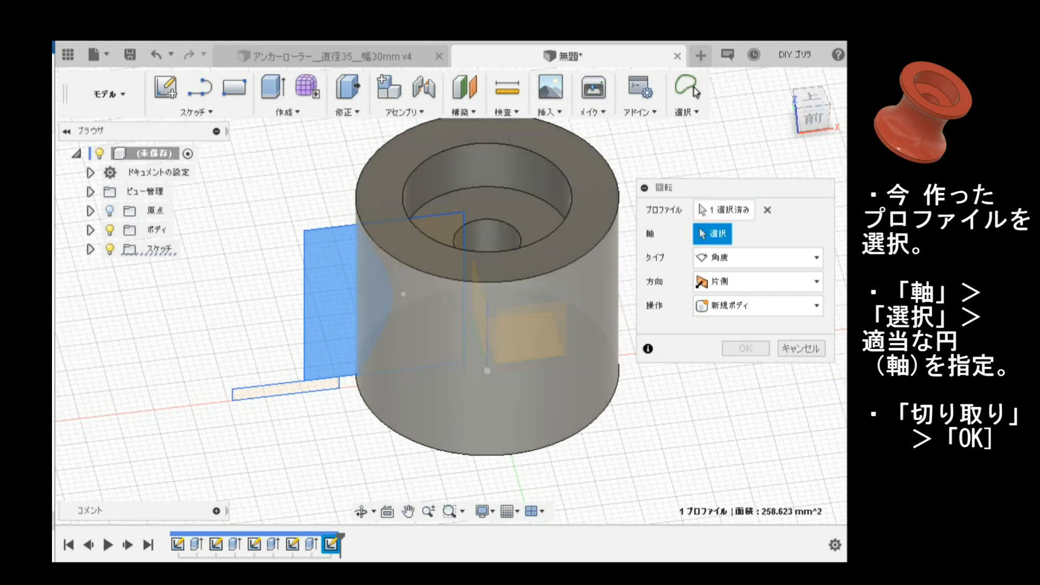
left_click(504, 345)
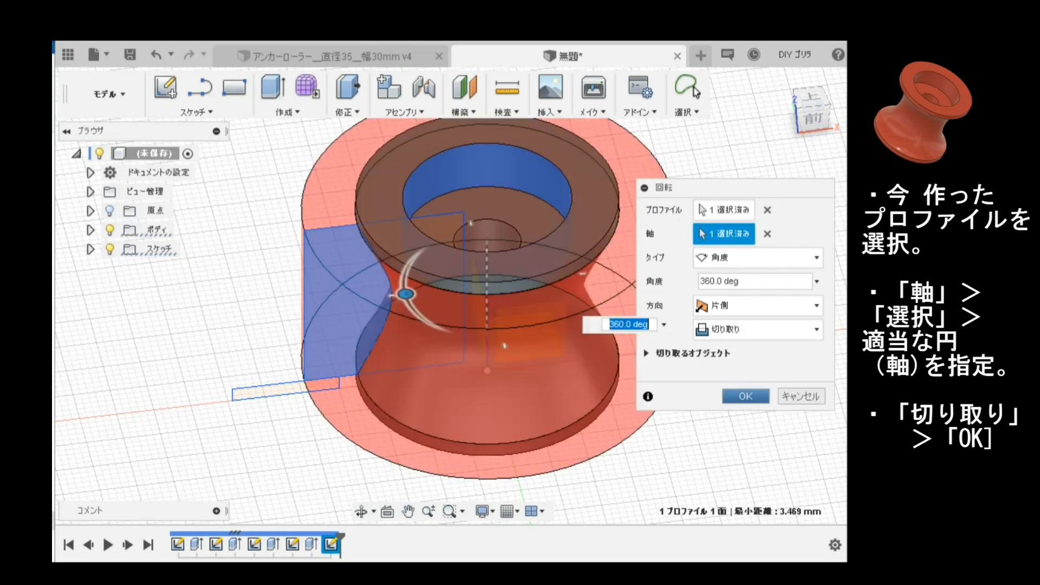
key("Return")
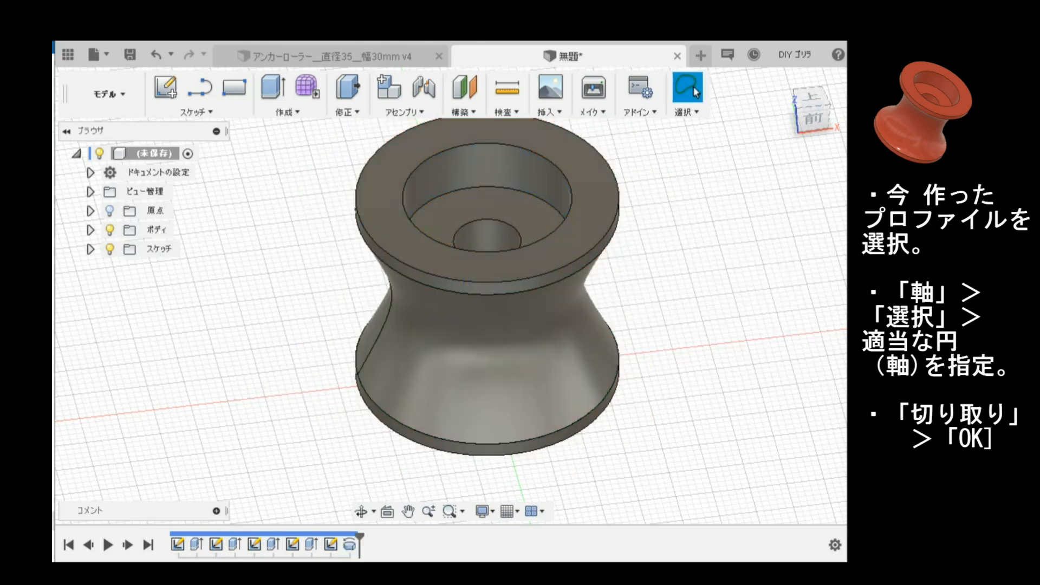
Set the roller body's opacity to 50% and inspect its wall thickness from several sides
mouse_move(454, 295)
middle_mouse_down("shift")
mouse_move(437, 299)
mouse_move(423, 347)
mouse_move(432, 391)
mouse_move(434, 281)
mouse_move(380, 130)
mouse_move(382, 179)
middle_mouse_up("shift")
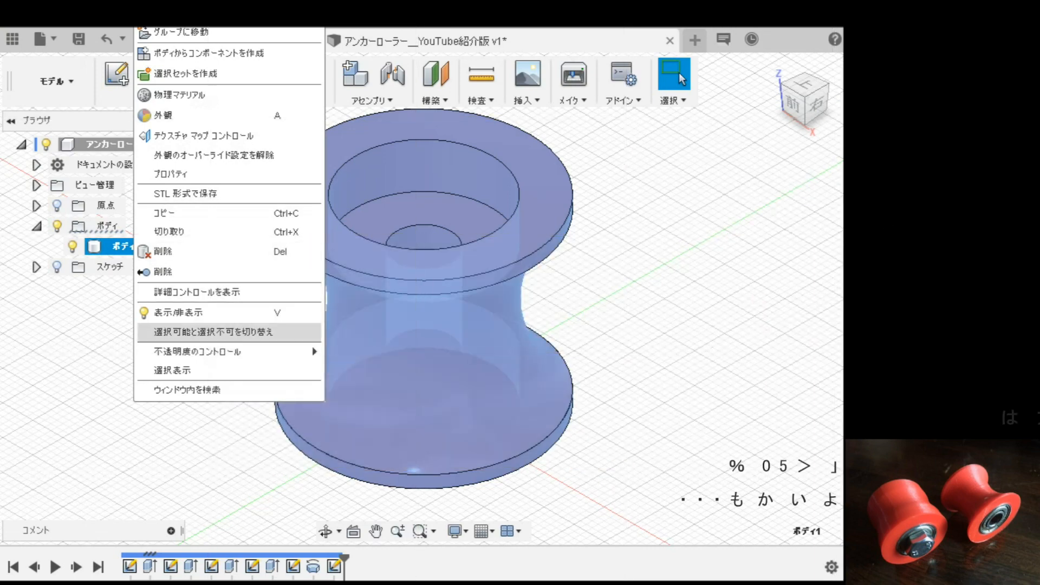
mouse_move(228, 351)
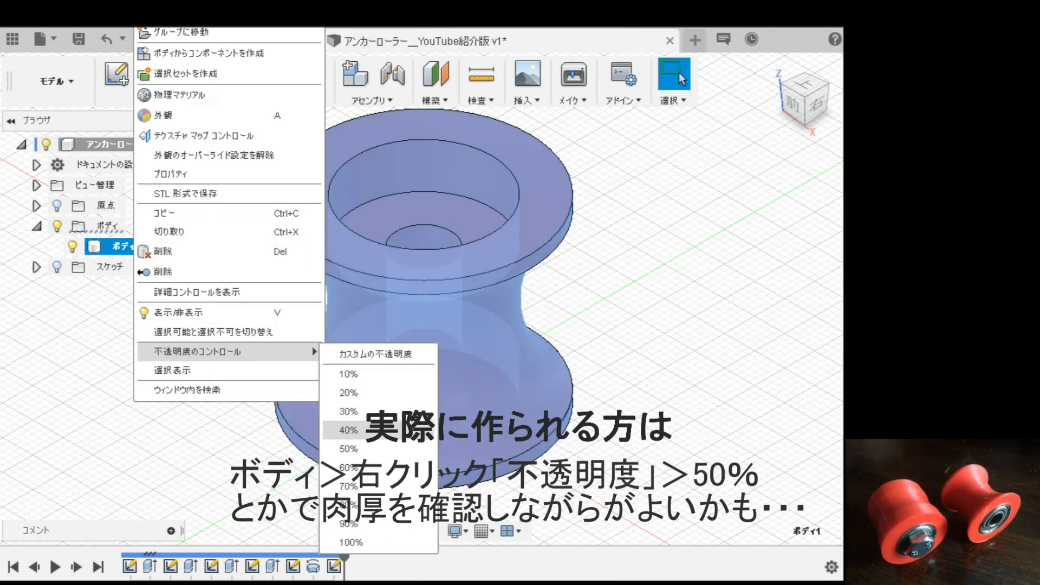
left_click(349, 449)
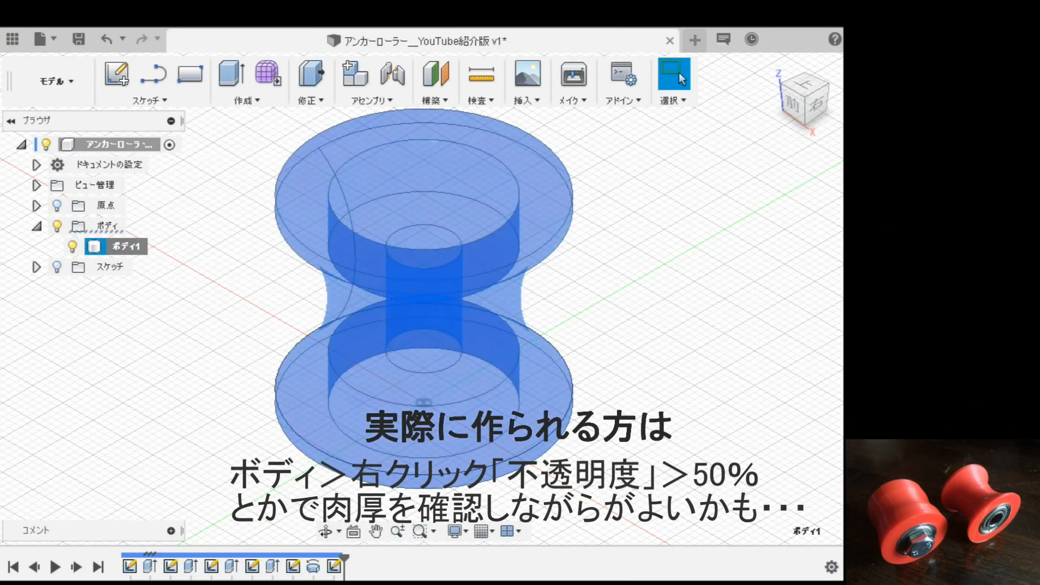
left_click_drag(817, 104, 803, 81)
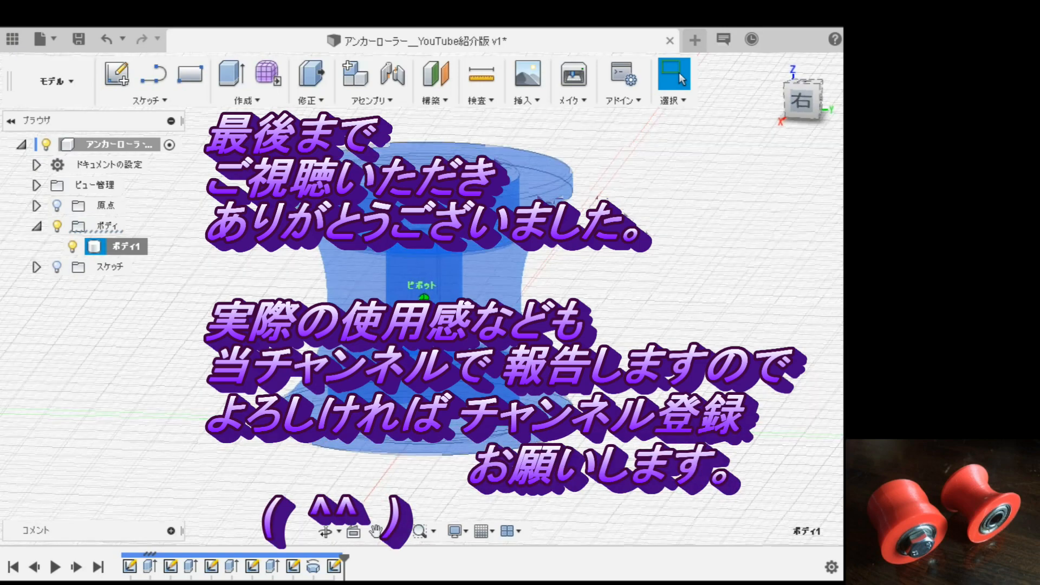
middle_click_drag(596, 217, 617, 320, "shift")
middle_click_drag(425, 298, 311, 298, "shift")
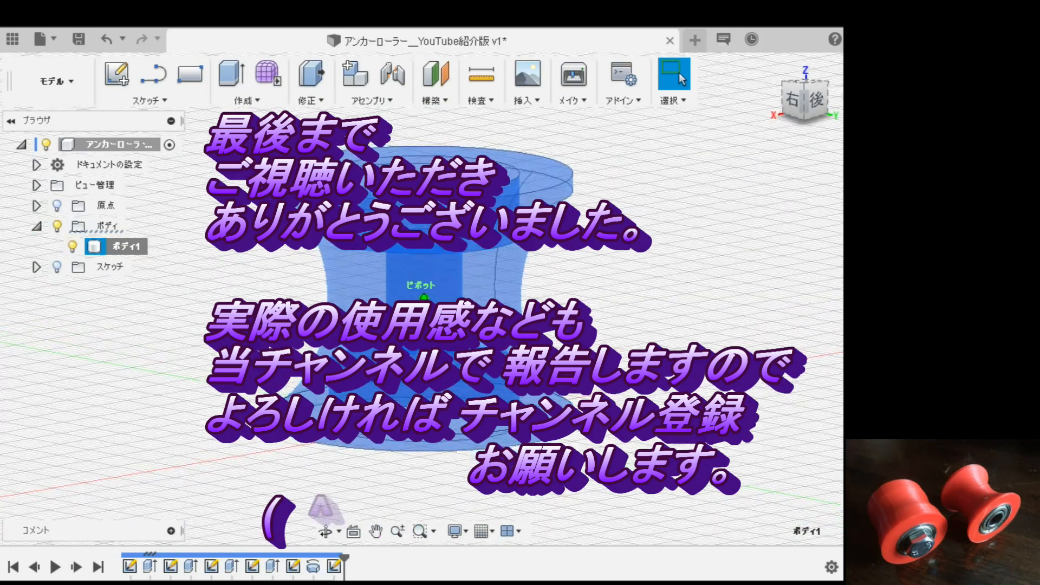